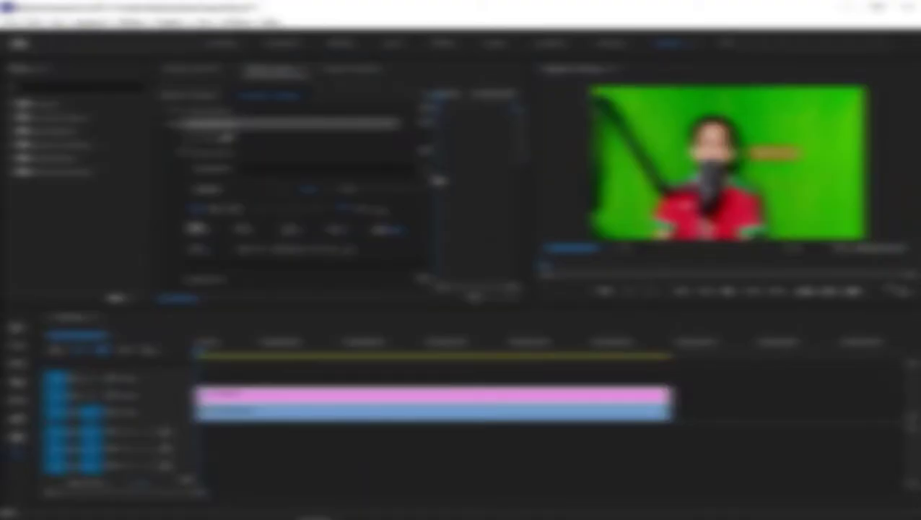
Open the Teks 3D project with Penutup.mp4 imported into the Project panel.
{"action": "left_click", "coordinate": [249, 168]}
{"action": "left_click", "coordinate": [310, 226]}
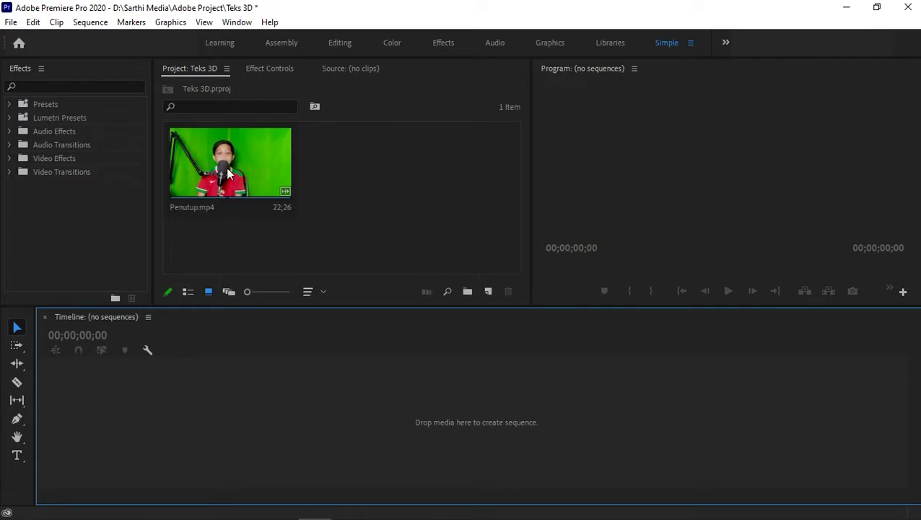
Create a Penutup sequence from Penutup.mp4, unlink its audio and delete it from A1.
{"action": "left_click_drag", "start_coordinate": [228, 173], "coordinate": [139, 404]}
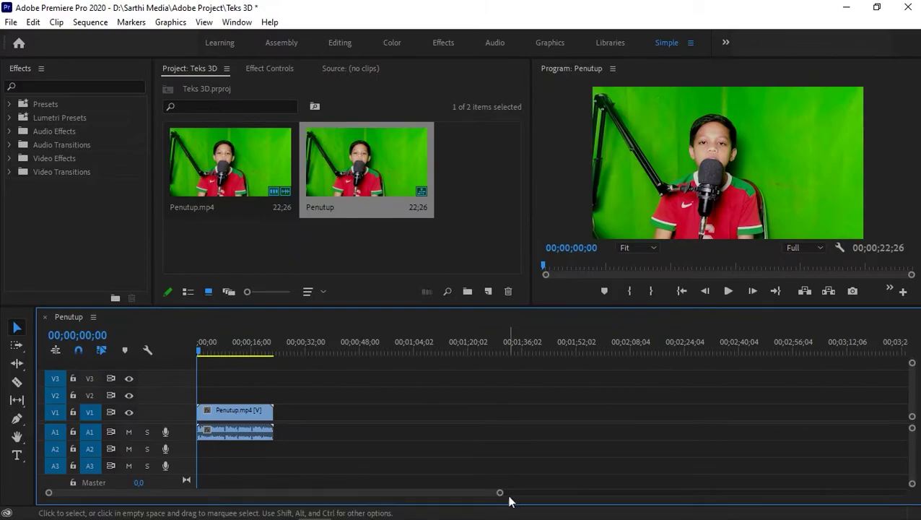
{"action": "mouse_move", "coordinate": [500, 495]}
{"action": "left_mouse_down"}
{"action": "mouse_move", "coordinate": [341, 464]}
{"action": "mouse_move", "coordinate": [322, 442]}
{"action": "left_mouse_up"}
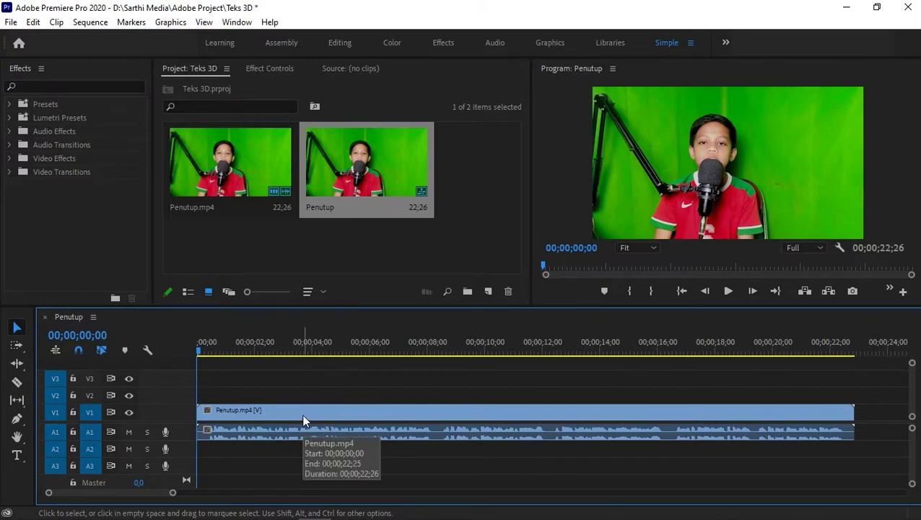
{"action": "right_click", "coordinate": [303, 421]}
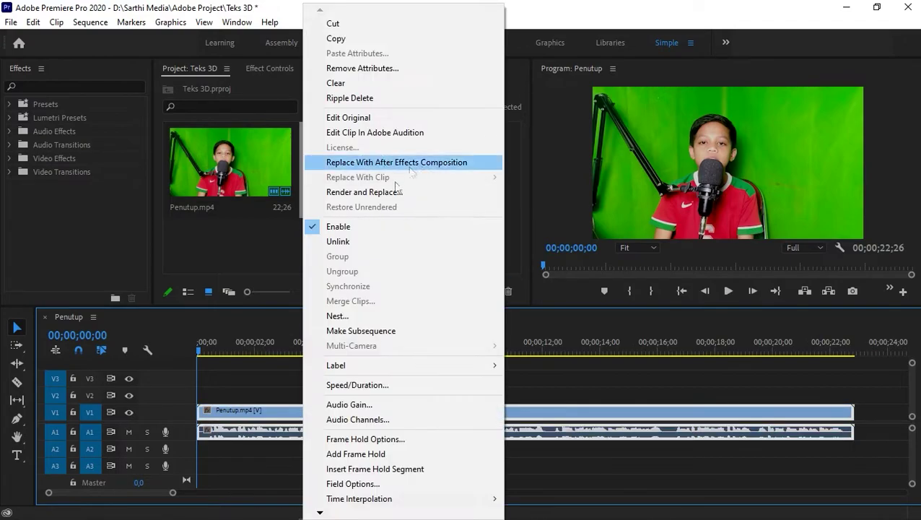
{"action": "left_click", "coordinate": [349, 323]}
{"action": "left_click", "coordinate": [416, 430]}
{"action": "key", "text": "Delete"}
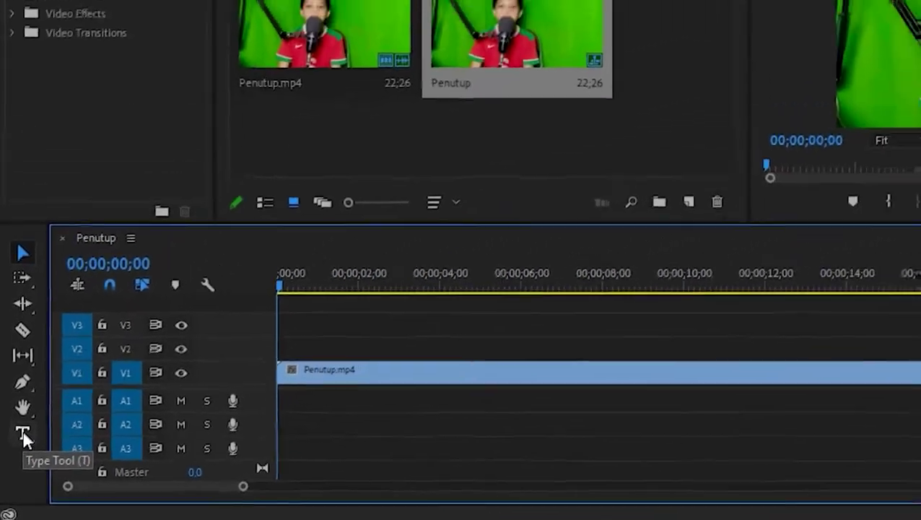
Add a 'TEKS 3D' text title on V2 and drag it to the frame's right side.
{"action": "left_click", "coordinate": [31, 406]}
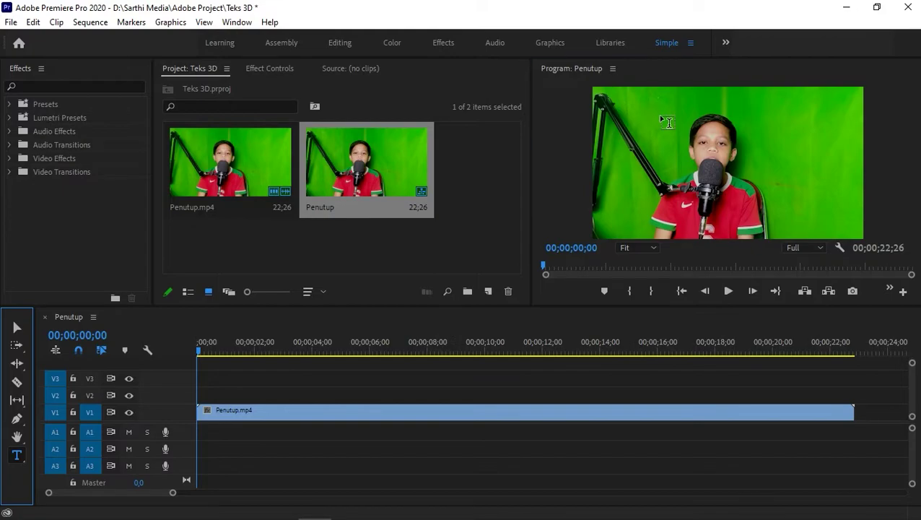
{"action": "left_click", "coordinate": [664, 124]}
{"action": "type", "text": "TEKS 3D"}
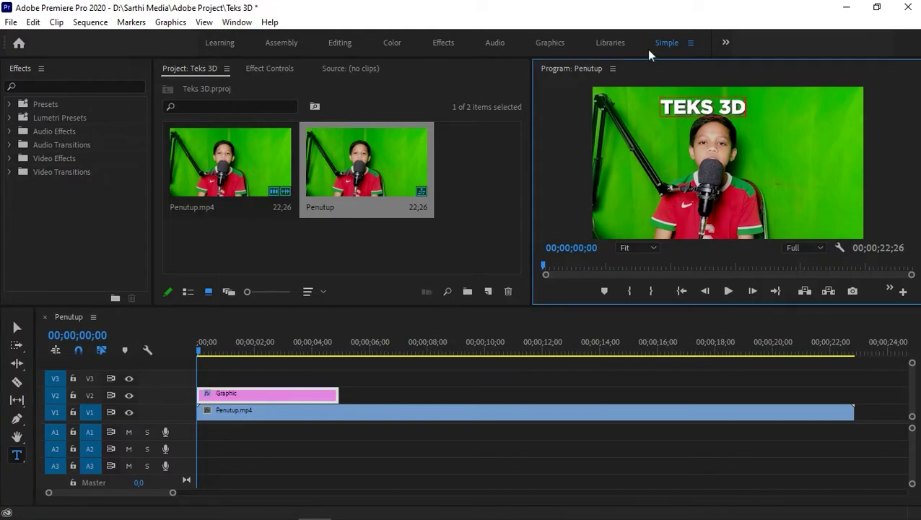
{"action": "left_click", "coordinate": [20, 332]}
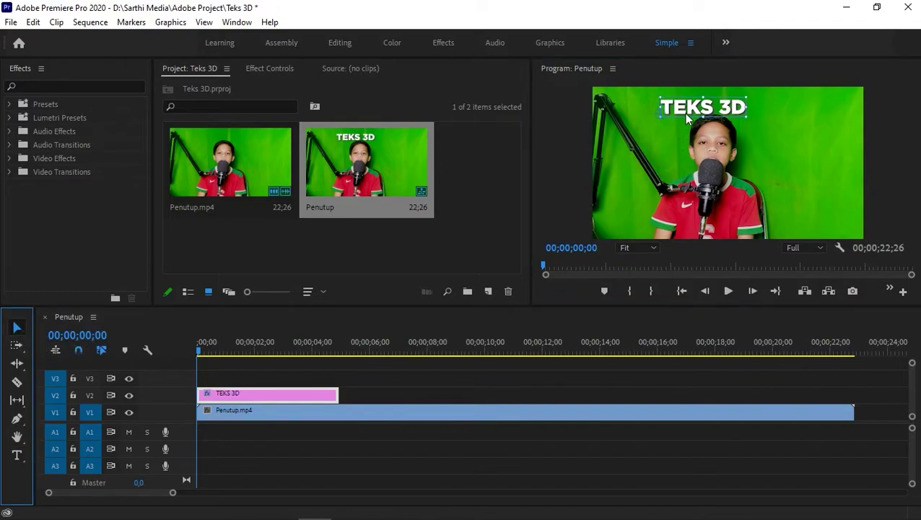
{"action": "left_click_drag", "start_coordinate": [698, 112], "coordinate": [789, 139]}
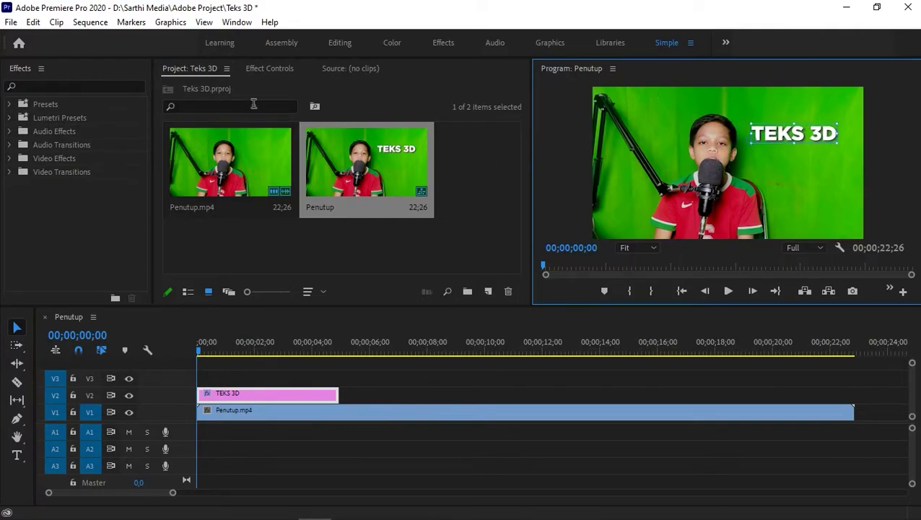
Enlarge the TEKS 3D text to font size 168, keeping the Regular style.
{"action": "left_click", "coordinate": [269, 68]}
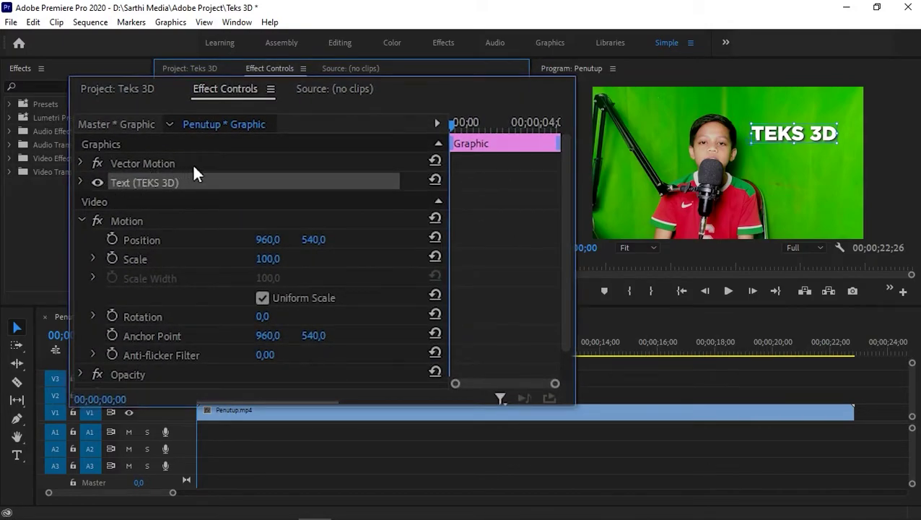
{"action": "left_click", "coordinate": [80, 181]}
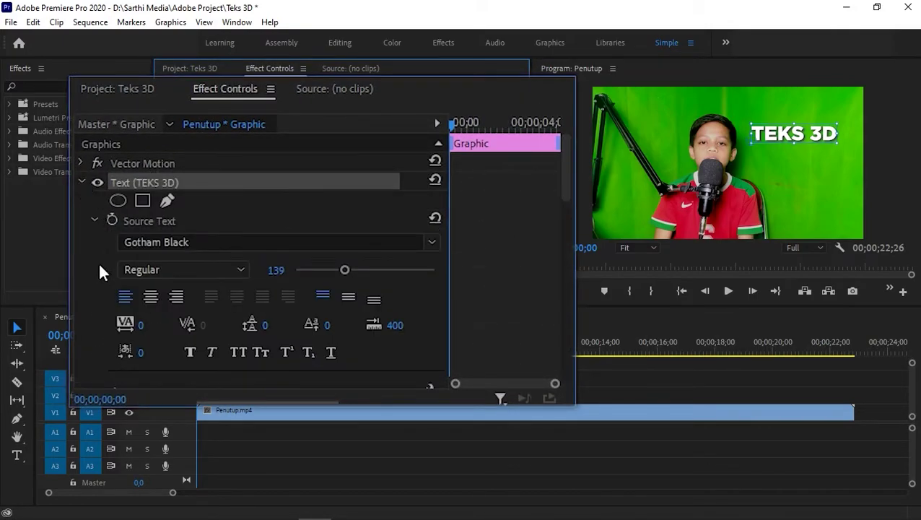
{"action": "scroll", "coordinate": [101, 256], "scroll_direction": "down", "scroll_amount": 1}
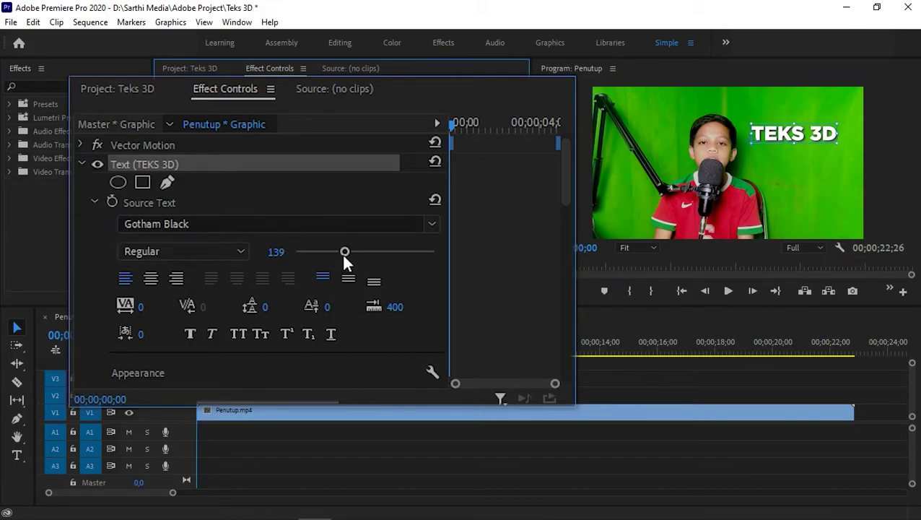
{"action": "left_click_drag", "start_coordinate": [345, 252], "coordinate": [356, 253]}
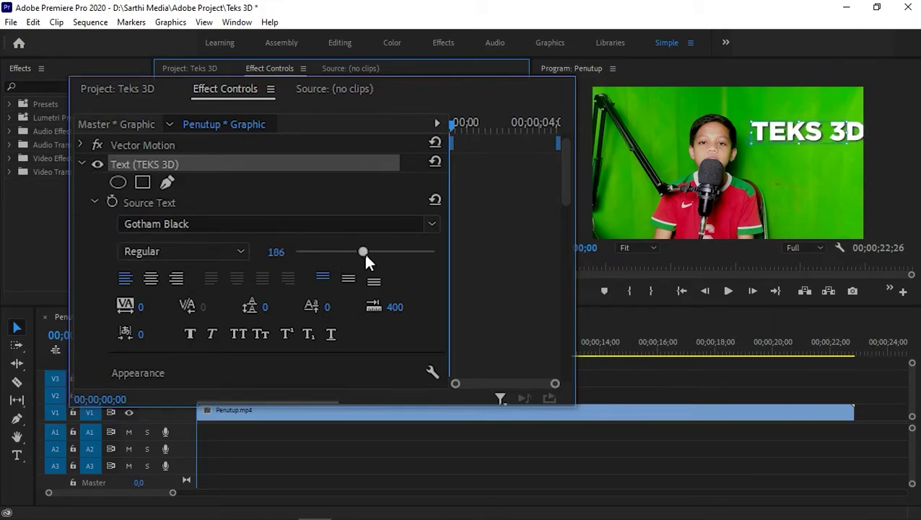
{"action": "left_click", "coordinate": [186, 252]}
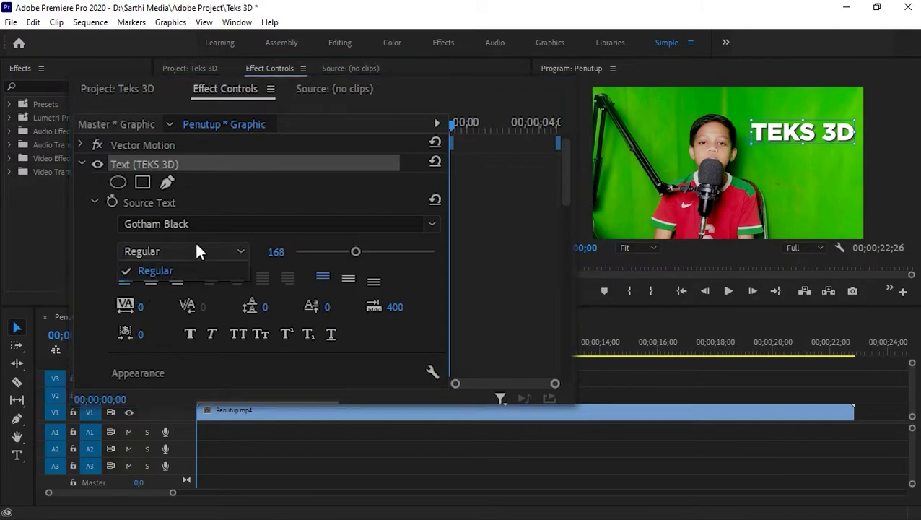
{"action": "left_click", "coordinate": [144, 268]}
Center-align the TEKS 3D text, leaving vertical alignment at top.
{"action": "scroll", "coordinate": [100, 271], "scroll_direction": "down", "scroll_amount": 1}
{"action": "left_click", "coordinate": [151, 257]}
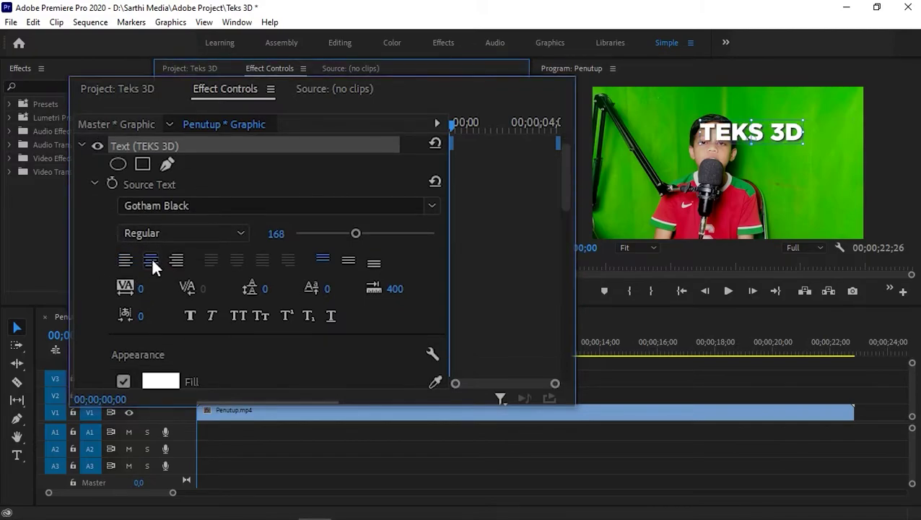
{"action": "left_click", "coordinate": [183, 257]}
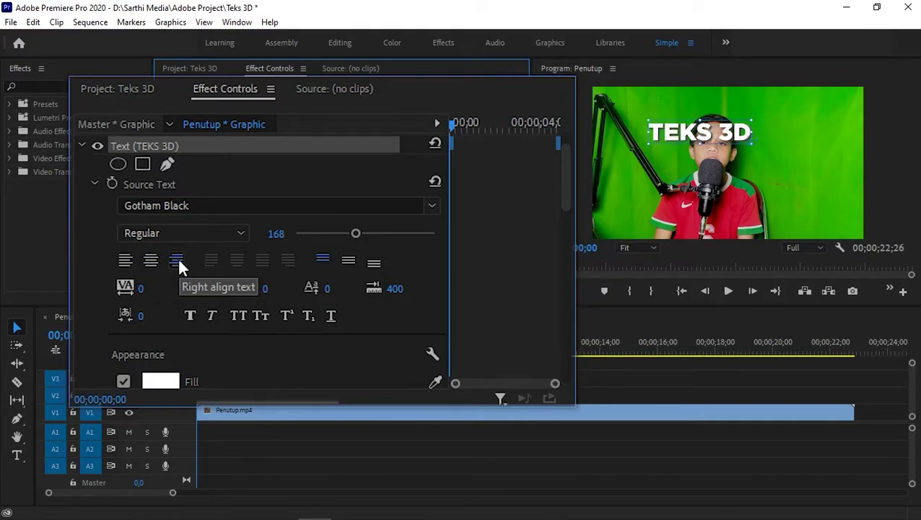
{"action": "left_click", "coordinate": [125, 260]}
{"action": "left_click", "coordinate": [151, 260]}
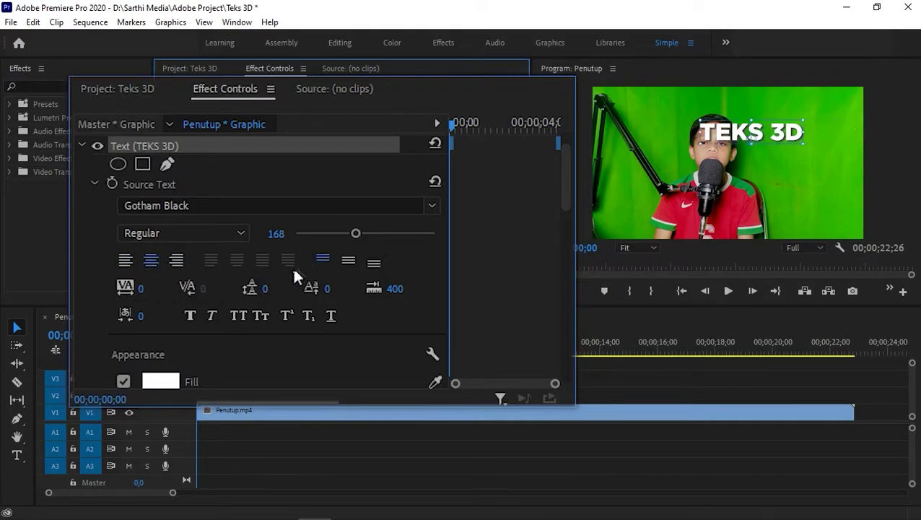
{"action": "left_click", "coordinate": [372, 263]}
{"action": "left_click", "coordinate": [323, 258]}
Set the title's Transform Scale to 77 and Position to 1462.2, 262.0.
{"action": "scroll", "coordinate": [358, 341], "scroll_direction": "down", "scroll_amount": 2}
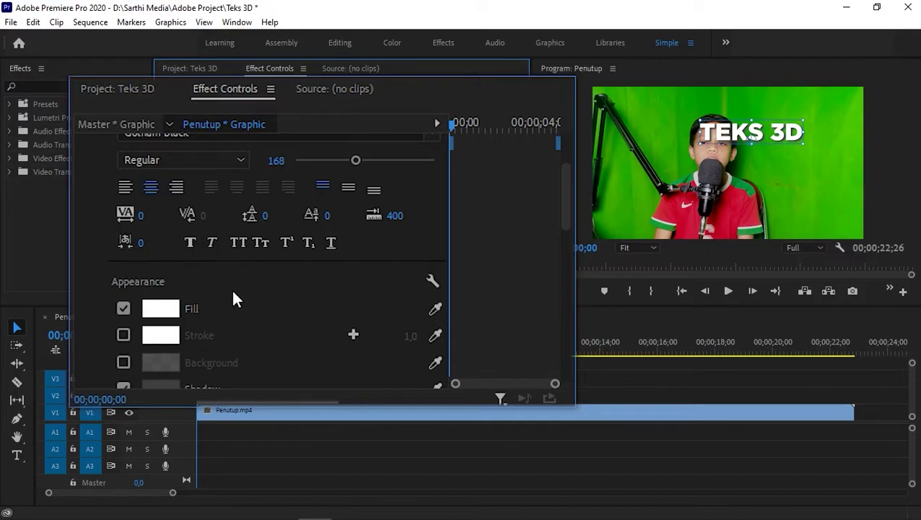
{"action": "scroll", "coordinate": [231, 288], "scroll_direction": "down", "scroll_amount": 2}
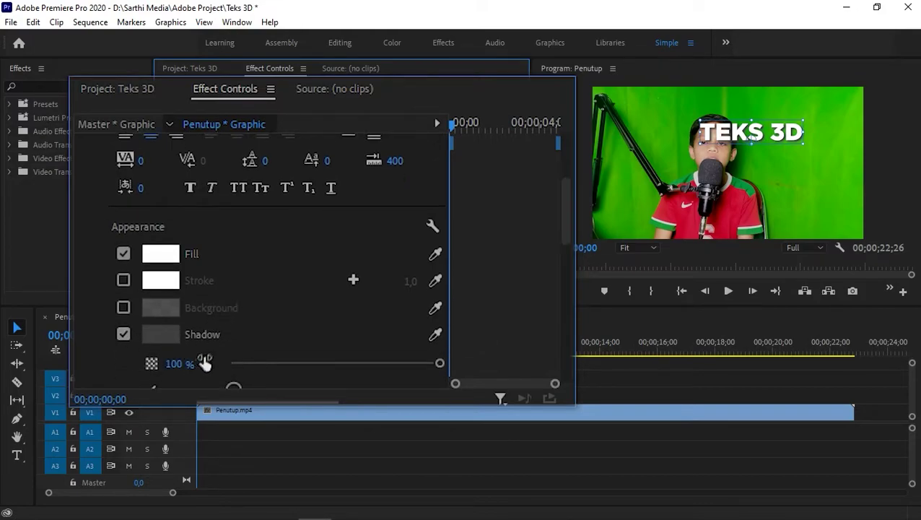
{"action": "scroll", "coordinate": [242, 239], "scroll_direction": "down", "scroll_amount": 1}
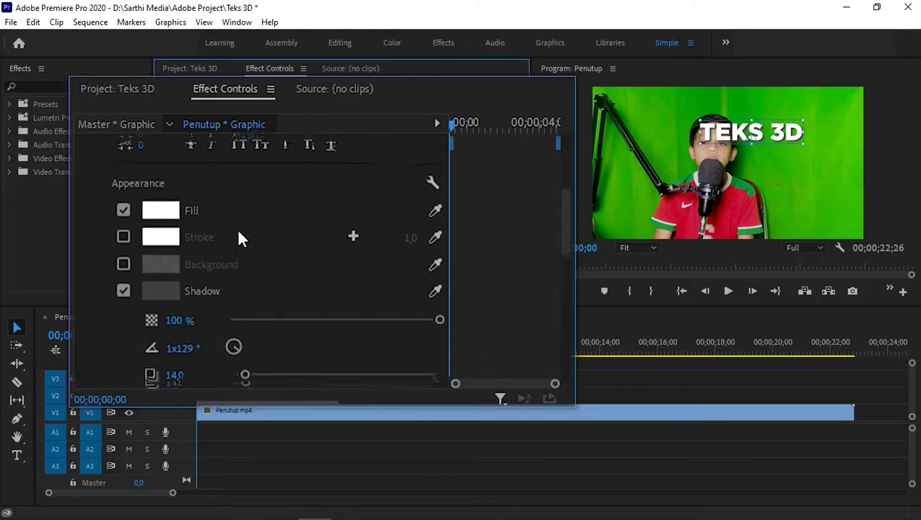
{"action": "scroll", "coordinate": [242, 238], "scroll_direction": "down", "scroll_amount": 1}
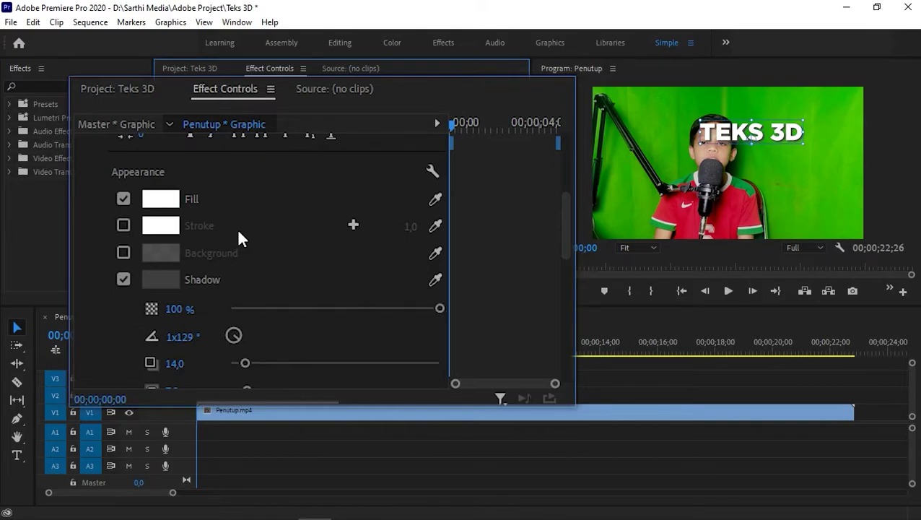
{"action": "scroll", "coordinate": [269, 248], "scroll_direction": "down", "scroll_amount": 3}
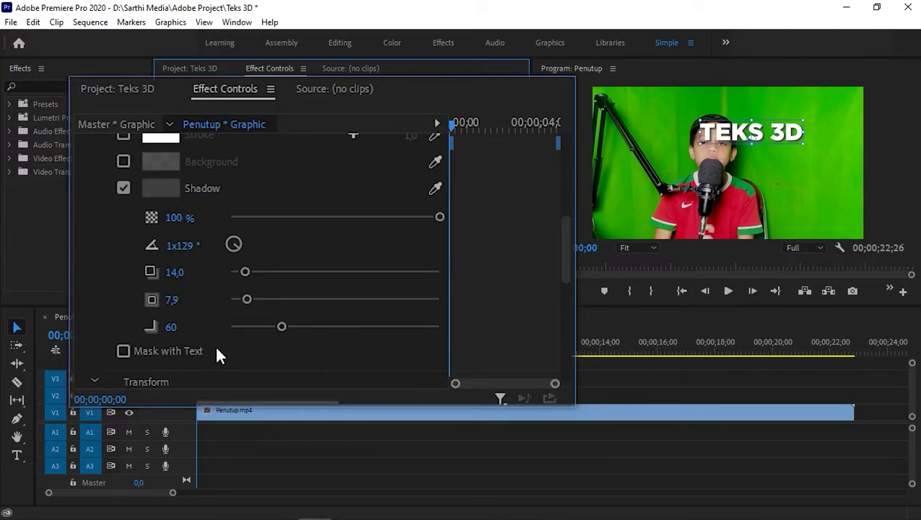
{"action": "scroll", "coordinate": [218, 350], "scroll_direction": "down", "scroll_amount": 3}
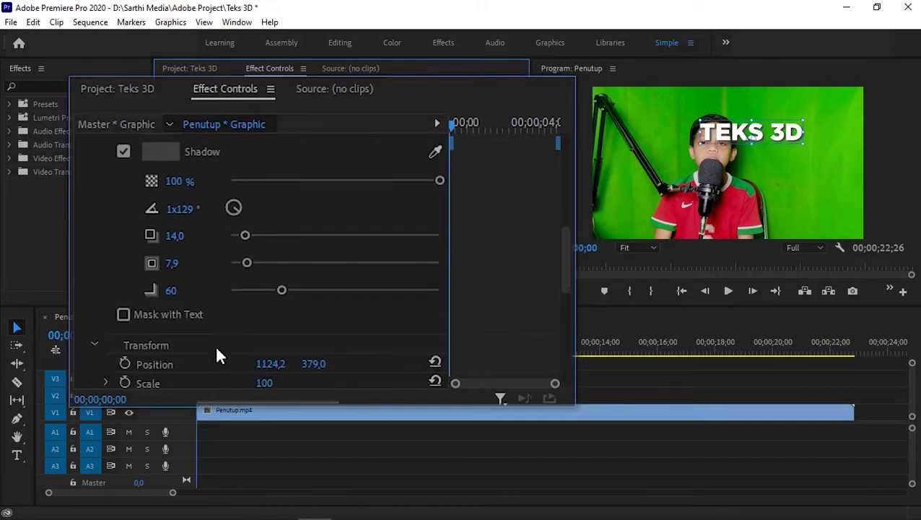
{"action": "scroll", "coordinate": [214, 345], "scroll_direction": "down", "scroll_amount": 1}
{"action": "scroll", "coordinate": [214, 345], "scroll_direction": "down", "scroll_amount": 1}
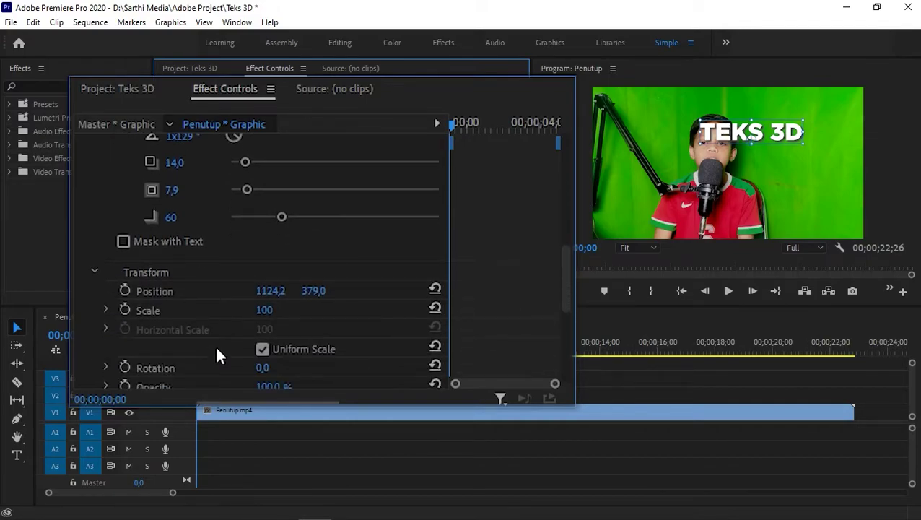
{"action": "scroll", "coordinate": [215, 344], "scroll_direction": "down", "scroll_amount": 1}
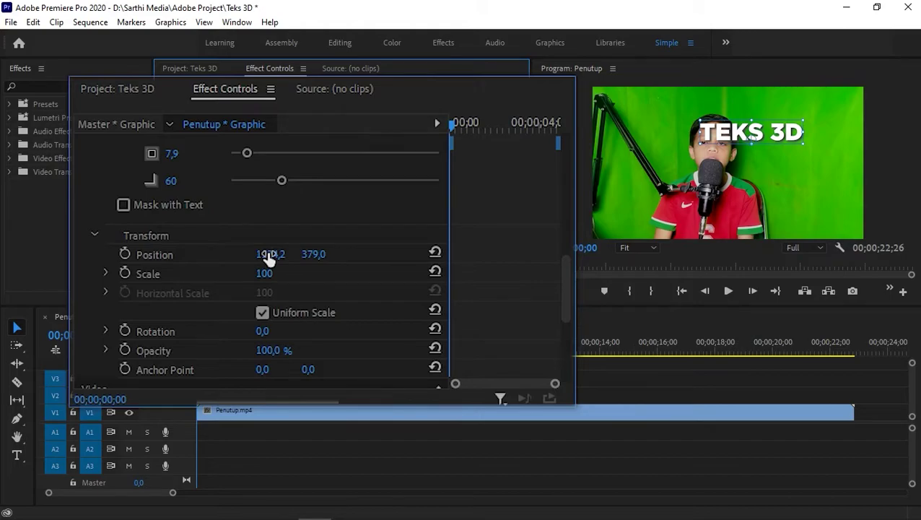
{"action": "left_click_drag", "start_coordinate": [269, 258], "coordinate": [566, 258]}
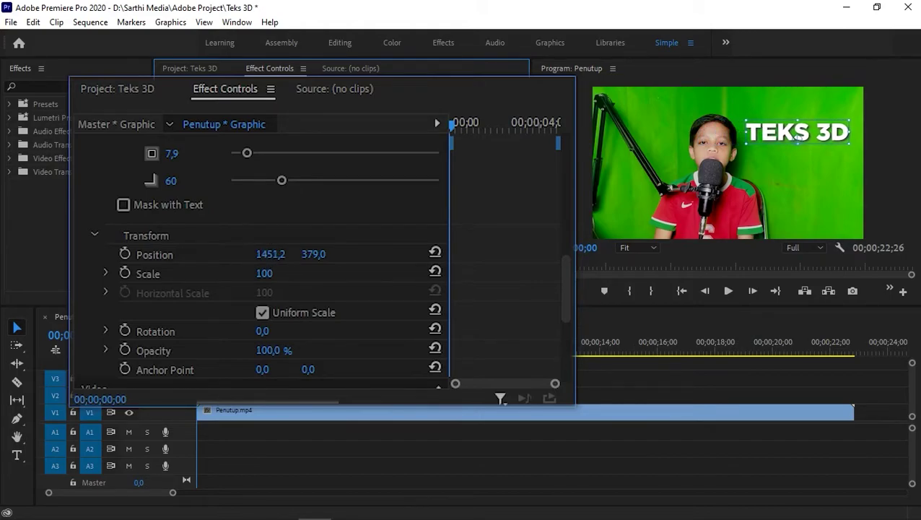
{"action": "mouse_move", "coordinate": [318, 254]}
{"action": "left_mouse_down"}
{"action": "mouse_move", "coordinate": [304, 248]}
{"action": "mouse_move", "coordinate": [323, 256]}
{"action": "left_mouse_up"}
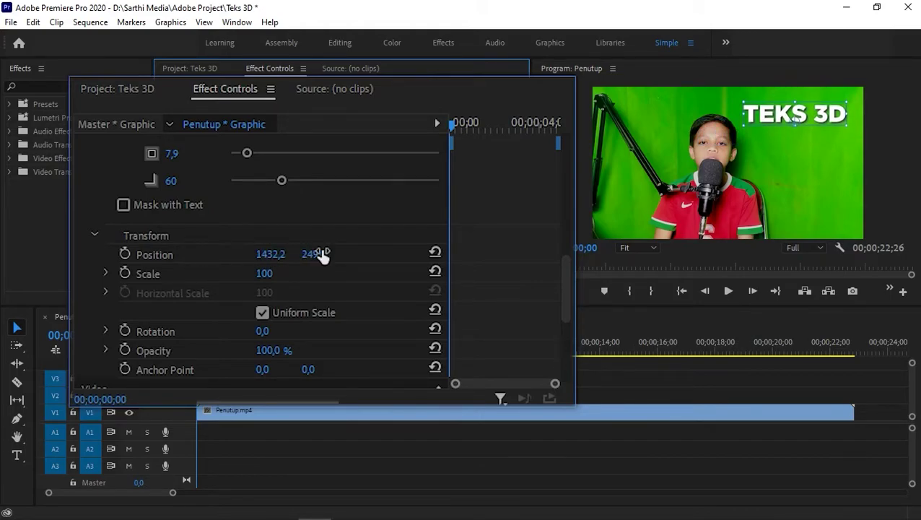
{"action": "left_click_drag", "start_coordinate": [262, 274], "coordinate": [244, 274]}
{"action": "mouse_move", "coordinate": [313, 254]}
{"action": "left_mouse_down"}
{"action": "mouse_move", "coordinate": [323, 254]}
{"action": "mouse_move", "coordinate": [300, 255]}
{"action": "left_mouse_up"}
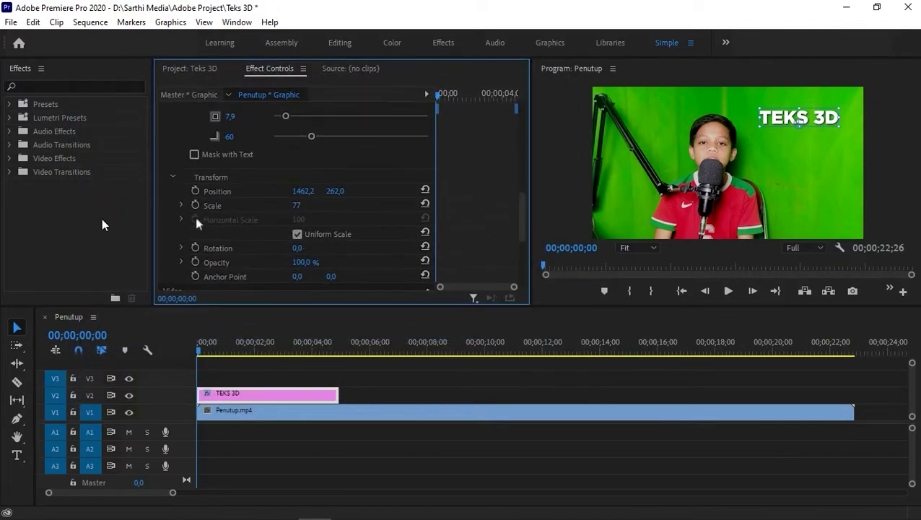
Search the Effects panel for 'Basic 3D' and select it under Video Effects > Perspective.
{"action": "left_click", "coordinate": [102, 218]}
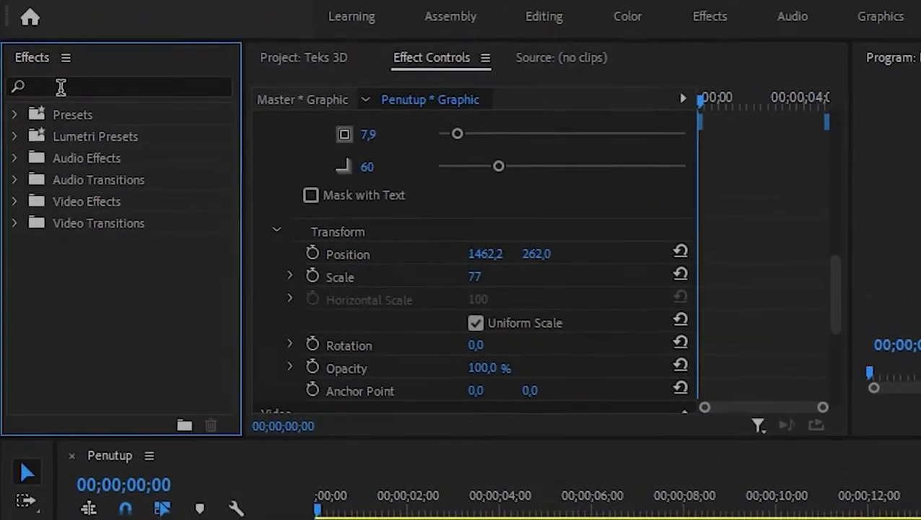
{"action": "left_click", "coordinate": [64, 87]}
{"action": "type", "text": "b"}
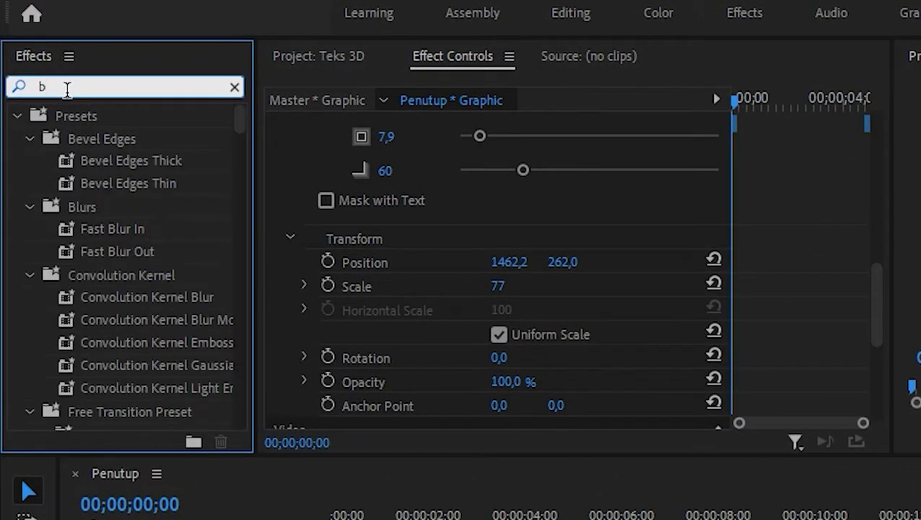
{"action": "key", "text": "BackSpace"}
{"action": "type", "text": "Basic 3D"}
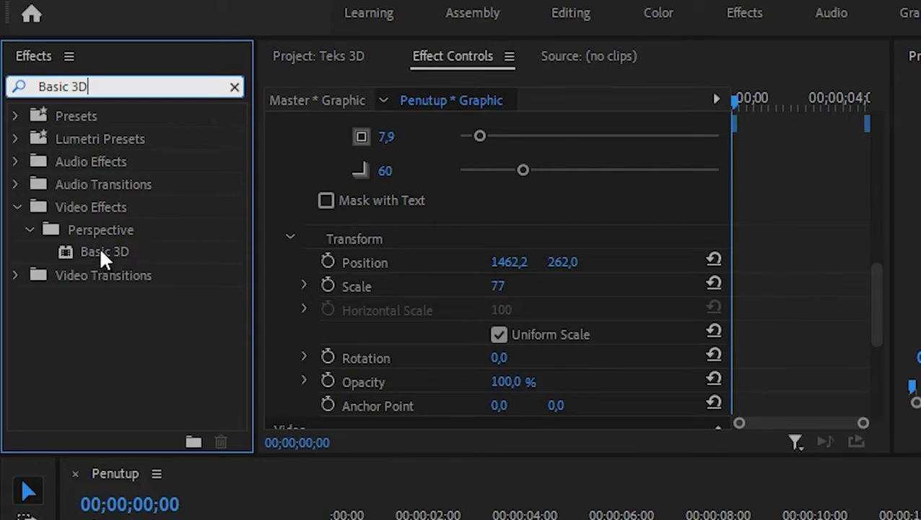
{"action": "left_click", "coordinate": [100, 253]}
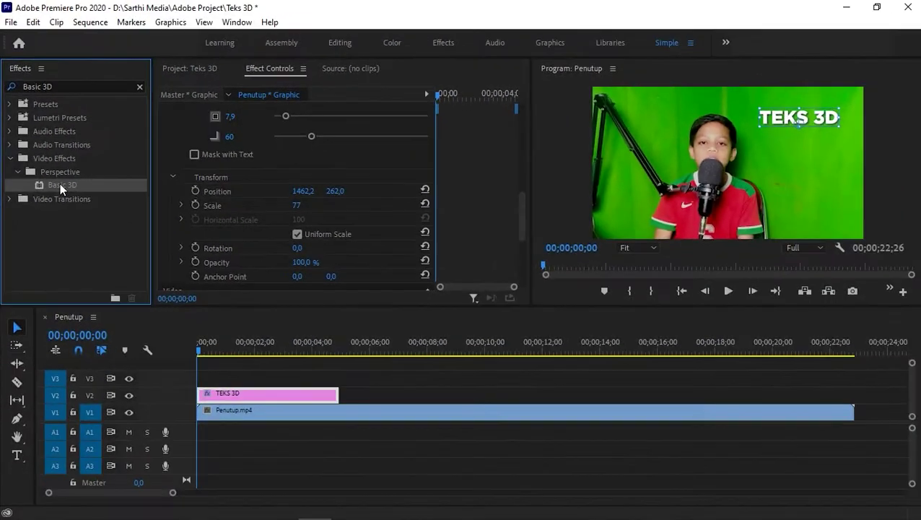
Apply Basic 3D to the TEKS 3D title and stretch the title to Penutup.mp4's end.
{"action": "left_click_drag", "start_coordinate": [60, 187], "coordinate": [224, 397]}
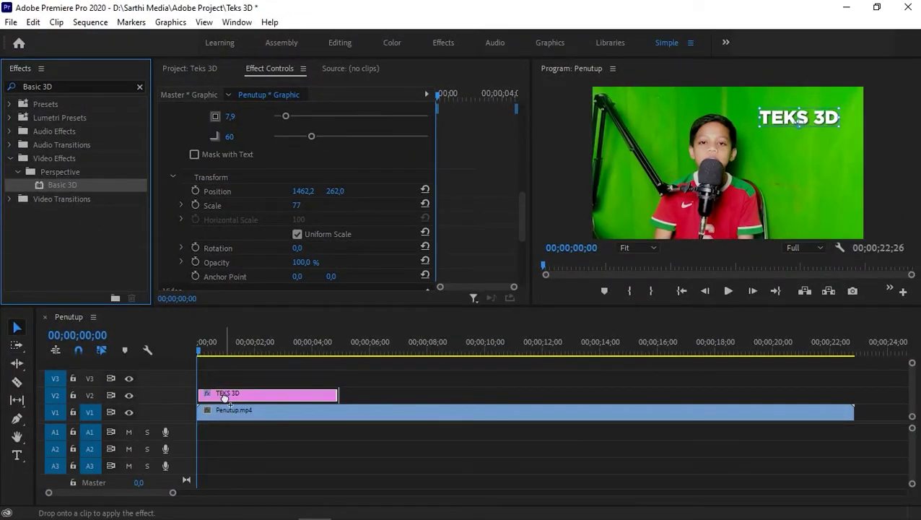
{"action": "left_click_drag", "start_coordinate": [225, 396], "coordinate": [224, 397]}
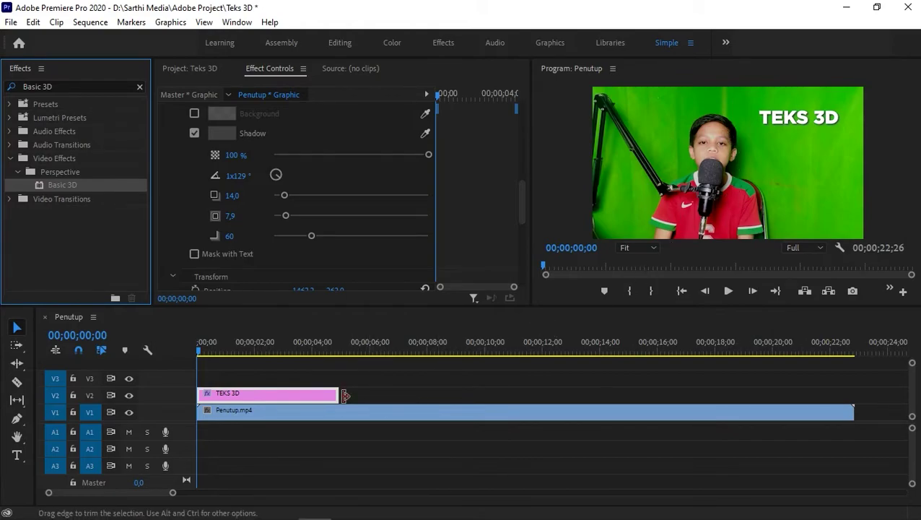
{"action": "mouse_move", "coordinate": [344, 395]}
{"action": "left_mouse_down"}
{"action": "mouse_move", "coordinate": [871, 366]}
{"action": "mouse_move", "coordinate": [855, 370]}
{"action": "left_mouse_up"}
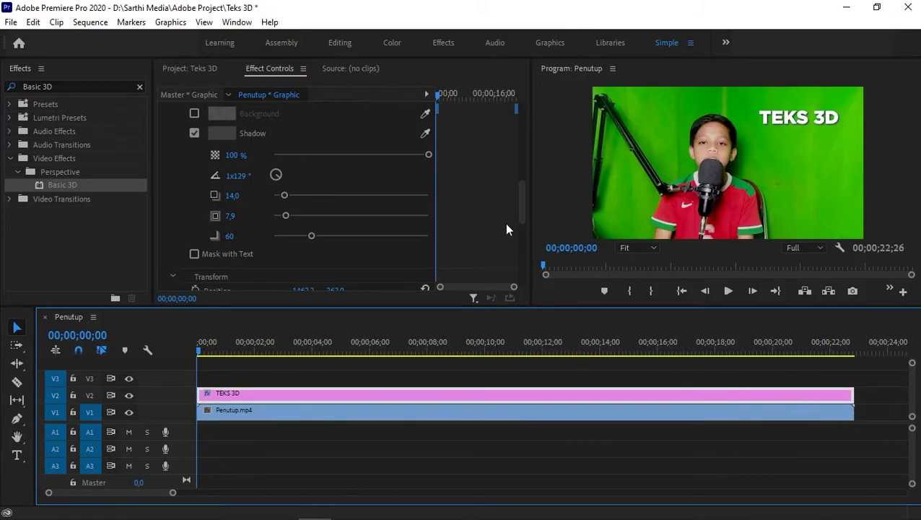
{"action": "left_click", "coordinate": [253, 70]}
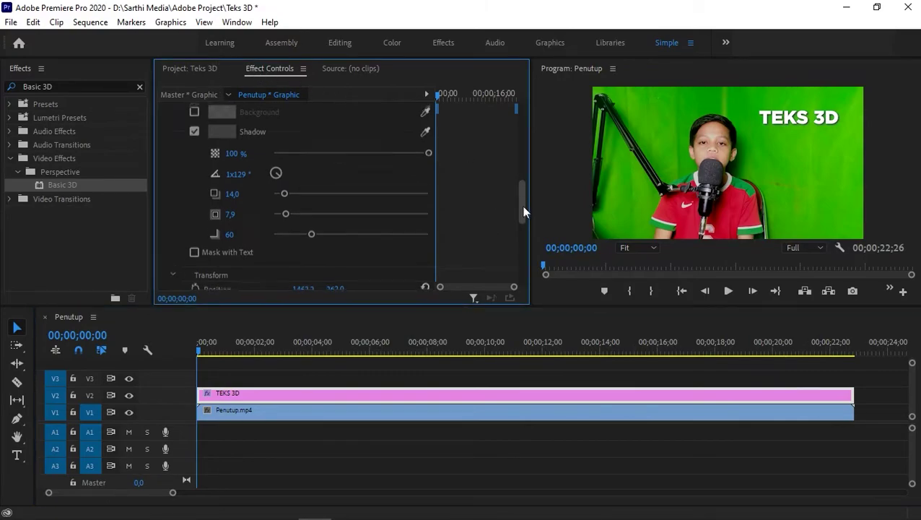
{"action": "left_click_drag", "start_coordinate": [521, 207], "coordinate": [523, 235]}
Set the title's Basic 3D Swivel to 29° and Distance to Image to -22.
{"action": "left_click_drag", "start_coordinate": [574, 303], "coordinate": [568, 152]}
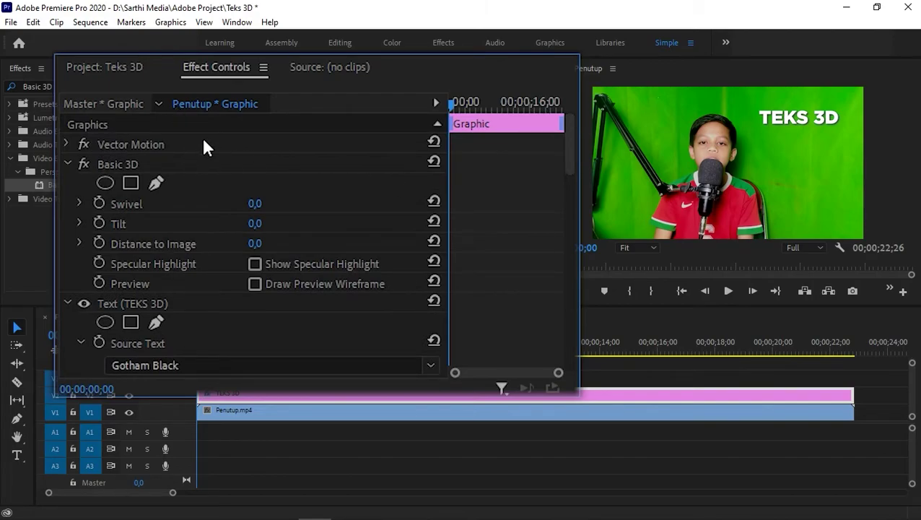
{"action": "mouse_move", "coordinate": [255, 205]}
{"action": "left_mouse_down"}
{"action": "mouse_move", "coordinate": [242, 205]}
{"action": "mouse_move", "coordinate": [354, 192]}
{"action": "left_mouse_up"}
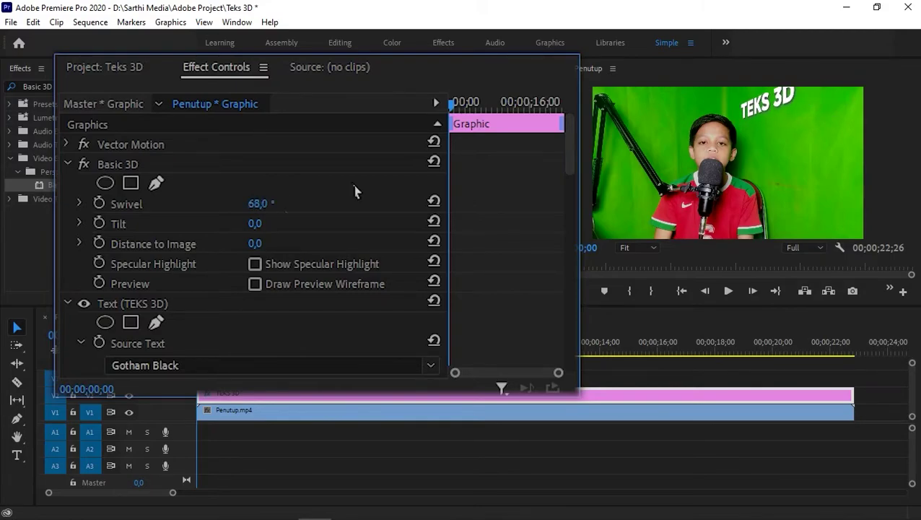
{"action": "mouse_move", "coordinate": [281, 206]}
{"action": "left_mouse_down"}
{"action": "mouse_move", "coordinate": [278, 222]}
{"action": "mouse_move", "coordinate": [218, 224]}
{"action": "mouse_move", "coordinate": [275, 223]}
{"action": "left_mouse_up"}
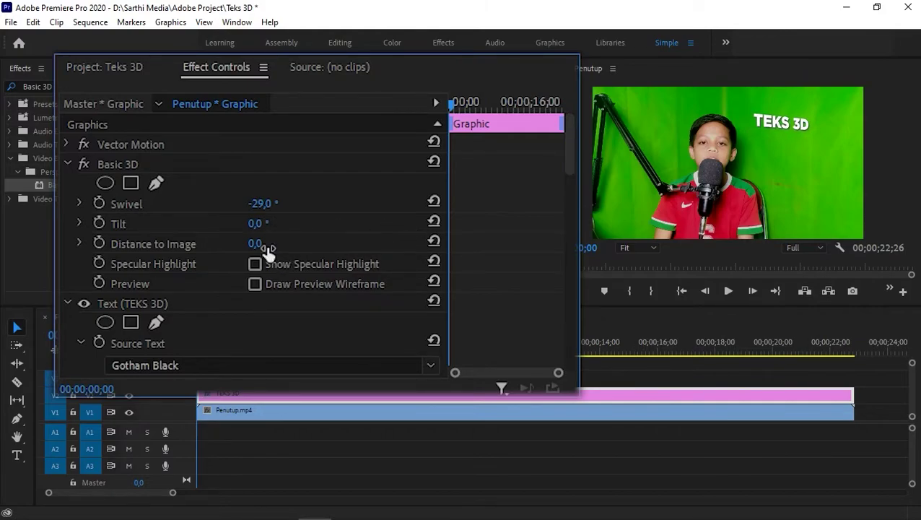
{"action": "mouse_move", "coordinate": [263, 247]}
{"action": "left_mouse_down"}
{"action": "mouse_move", "coordinate": [288, 247]}
{"action": "mouse_move", "coordinate": [133, 243]}
{"action": "left_mouse_up"}
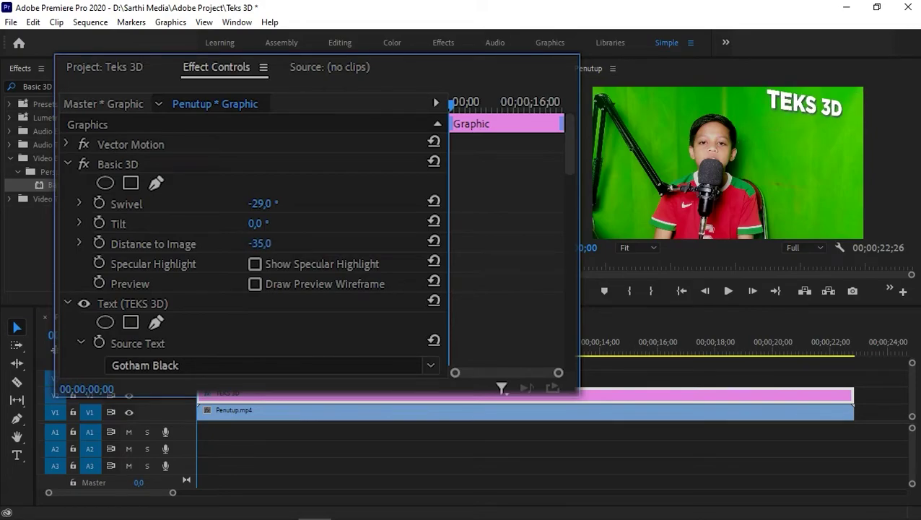
{"action": "left_click_drag", "start_coordinate": [261, 243], "coordinate": [358, 247]}
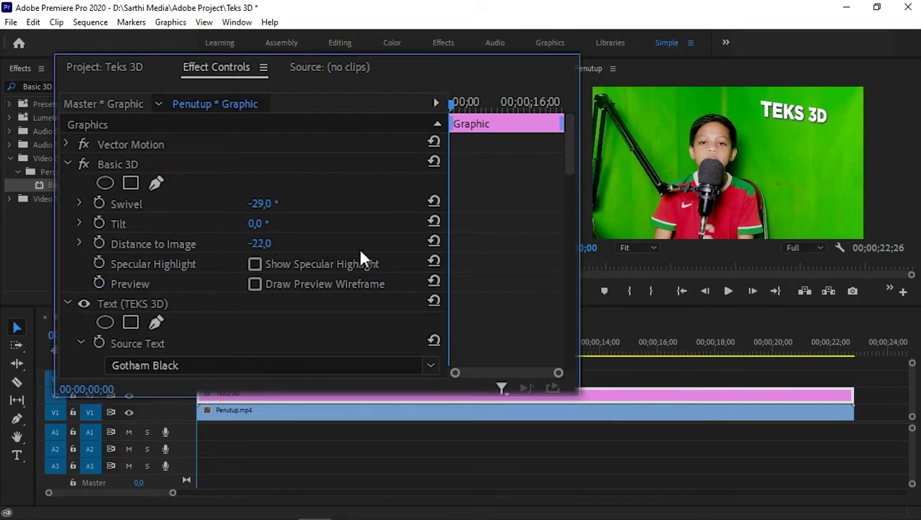
{"action": "left_click_drag", "start_coordinate": [261, 203], "coordinate": [236, 203]}
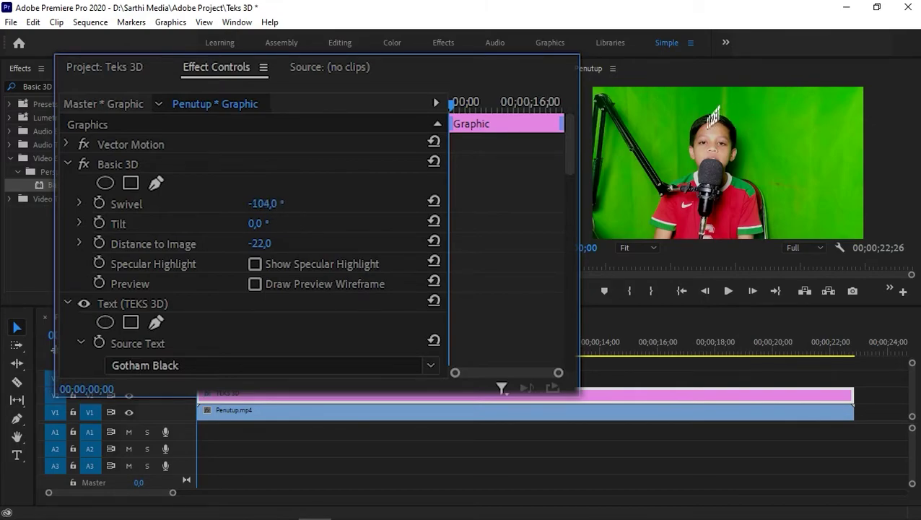
{"action": "left_click_drag", "start_coordinate": [262, 203], "coordinate": [325, 203]}
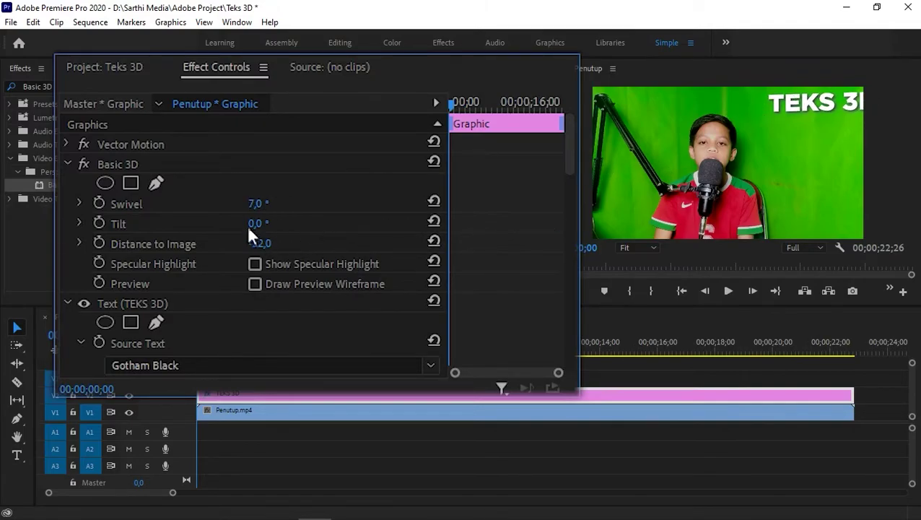
{"action": "left_click_drag", "start_coordinate": [262, 204], "coordinate": [277, 204]}
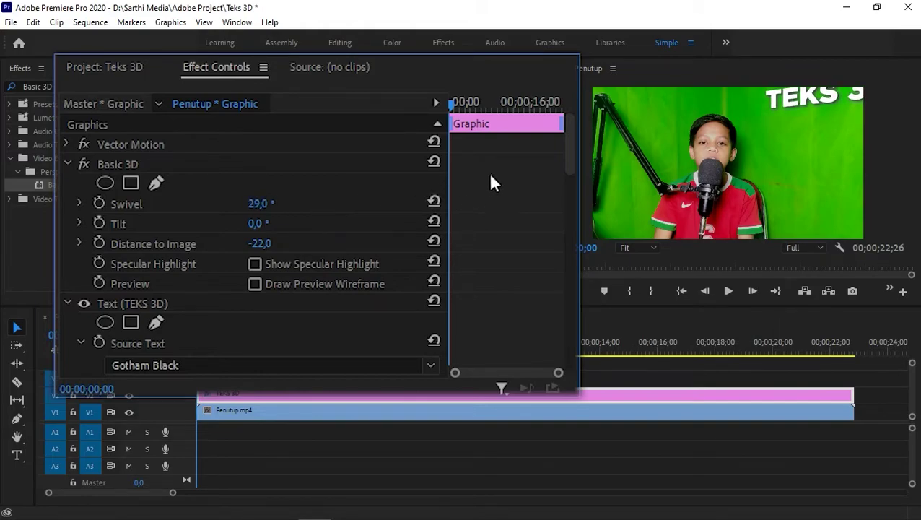
{"action": "left_click_drag", "start_coordinate": [567, 152], "coordinate": [560, 312]}
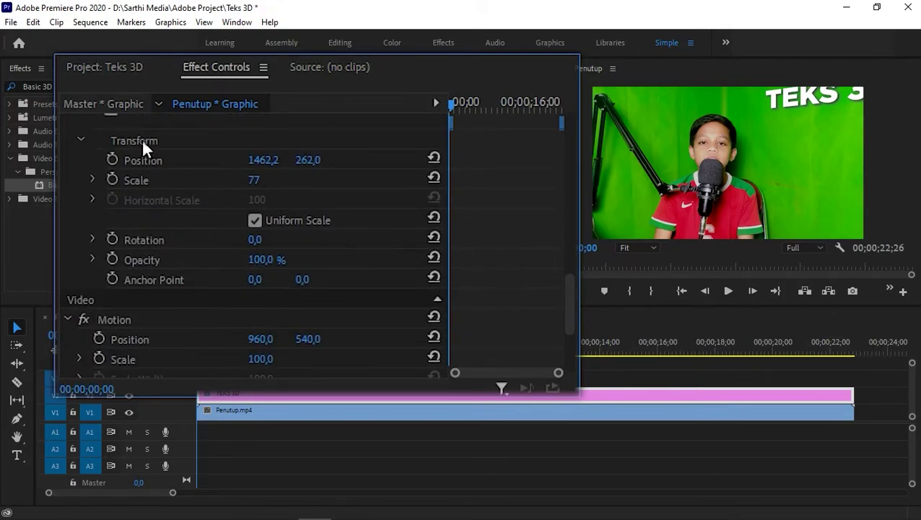
Move the title to Position 1327.2, 358.0 and reduce its Scale to 60.
{"action": "left_click_drag", "start_coordinate": [264, 159], "coordinate": [404, 163]}
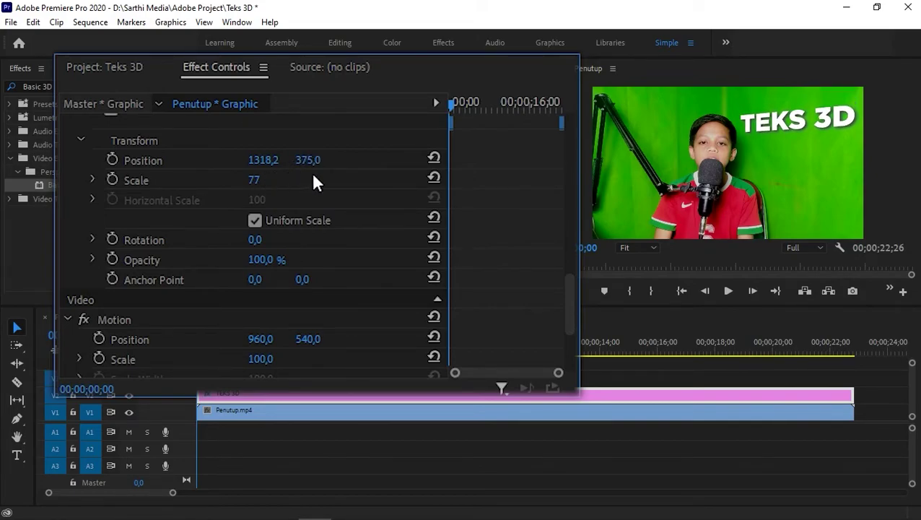
{"action": "mouse_move", "coordinate": [254, 179]}
{"action": "left_mouse_down"}
{"action": "mouse_move", "coordinate": [280, 175]}
{"action": "mouse_move", "coordinate": [270, 159]}
{"action": "mouse_move", "coordinate": [318, 161]}
{"action": "left_mouse_up"}
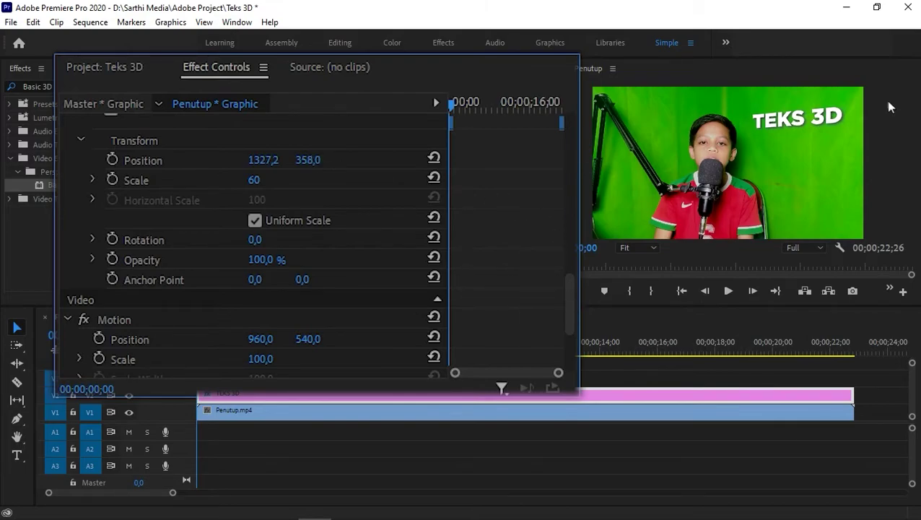
{"action": "left_click_drag", "start_coordinate": [566, 303], "coordinate": [578, 231]}
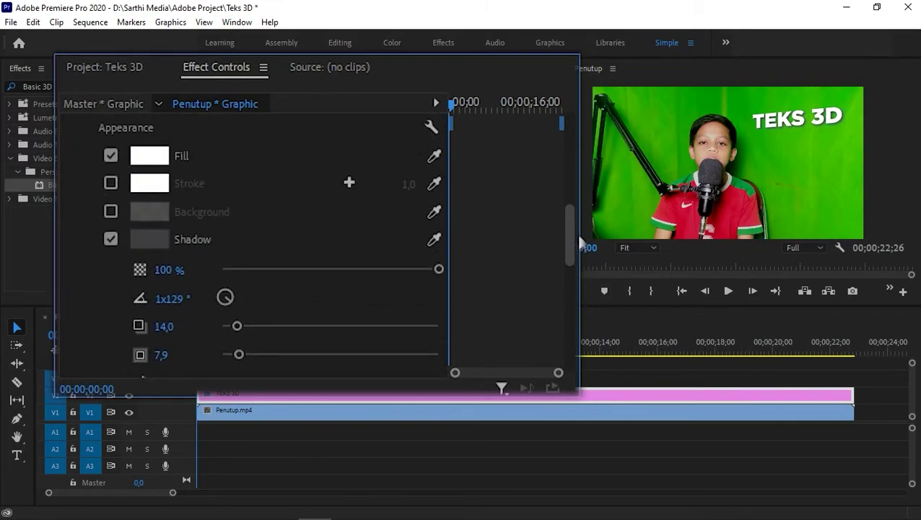
Toggle Basic 3D off and on to compare, then play back the Penutup sequence.
{"action": "scroll", "coordinate": [435, 171], "scroll_direction": "up", "scroll_amount": 8}
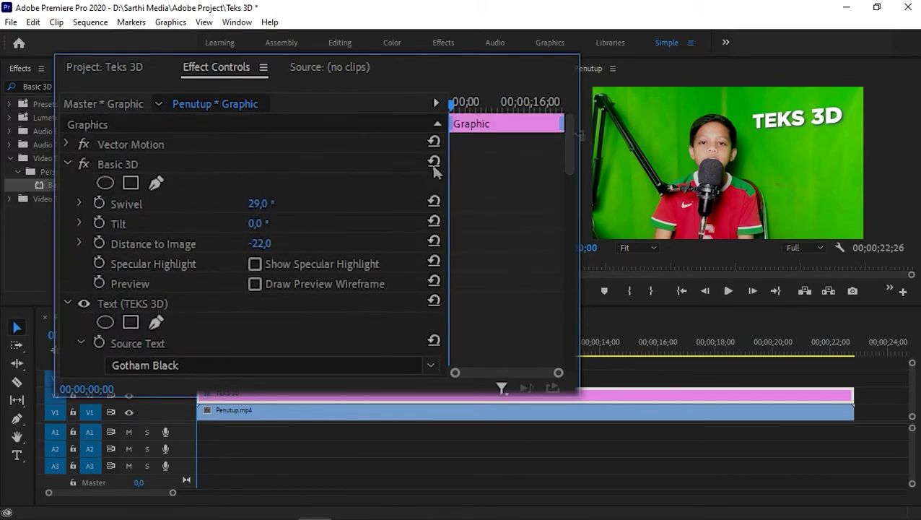
{"action": "left_click", "coordinate": [85, 164]}
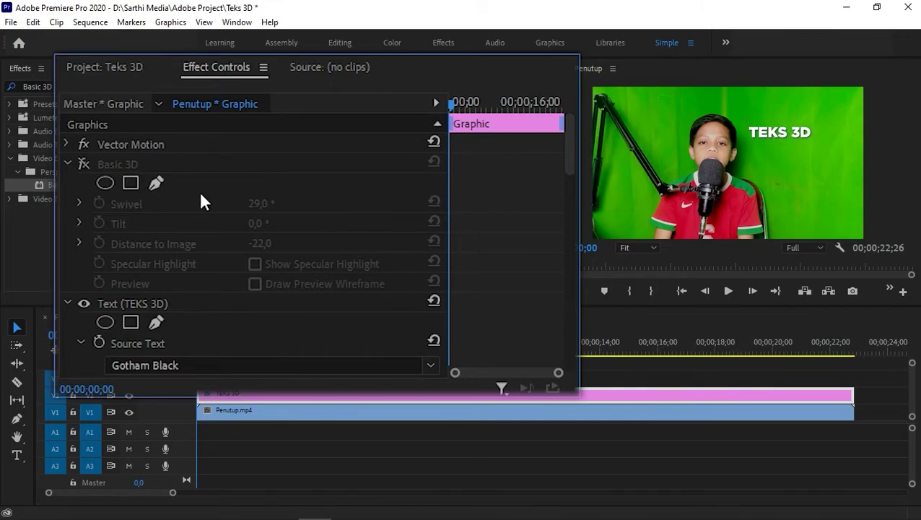
{"action": "left_click", "coordinate": [83, 163]}
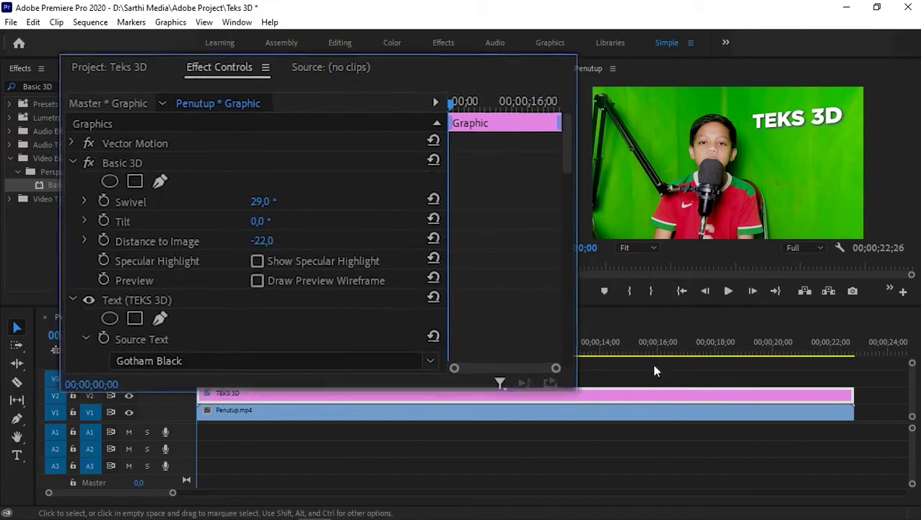
{"action": "left_click", "coordinate": [657, 372]}
{"action": "left_click", "coordinate": [728, 291]}
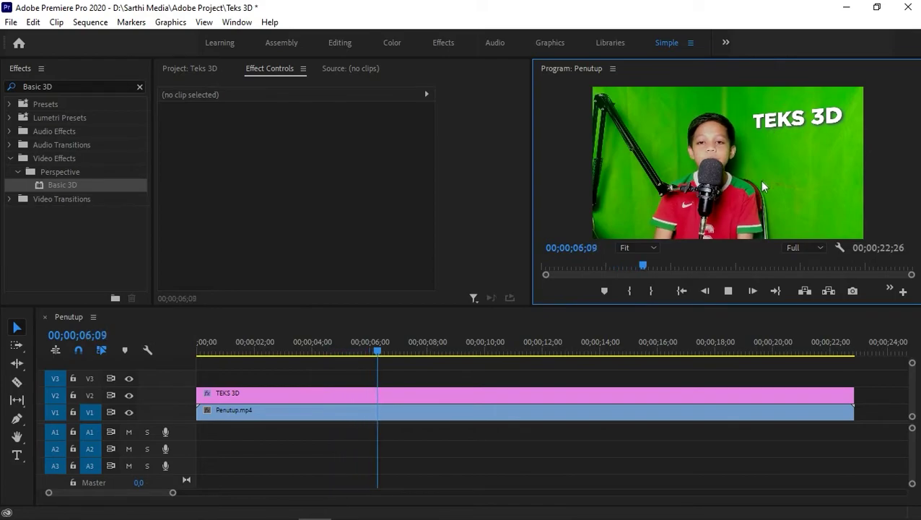
{"action": "left_click", "coordinate": [729, 291]}
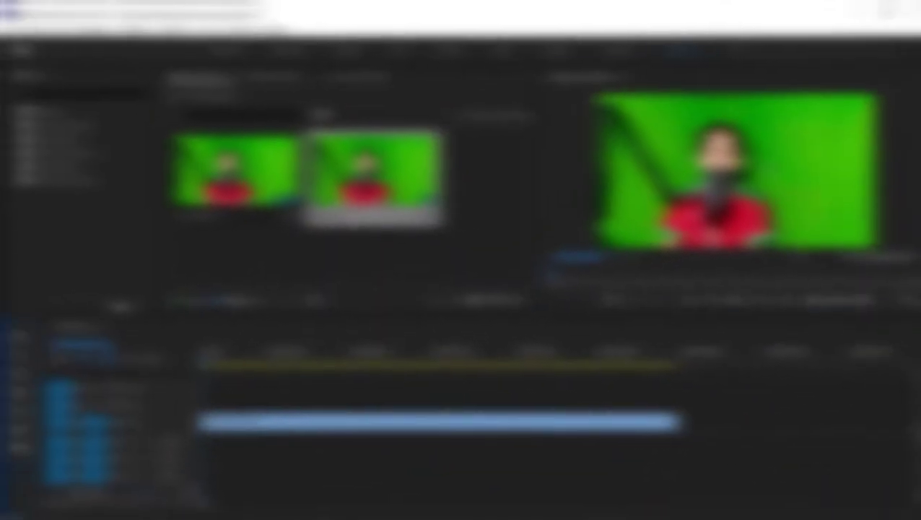